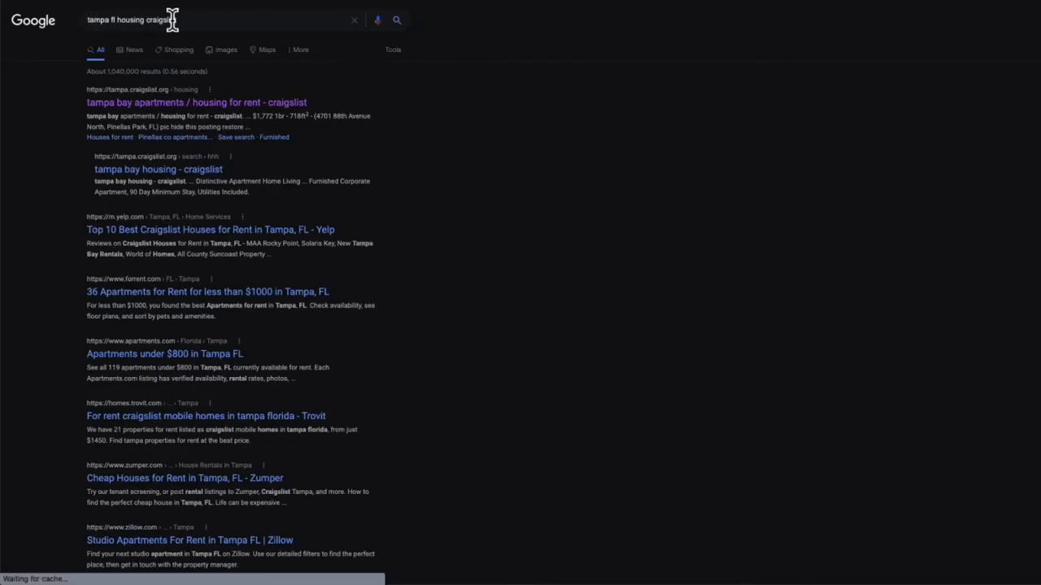
Step: Open the Tampa Bay Craigslist housing results and switch the category to real estate by owner
left_click(250, 112)
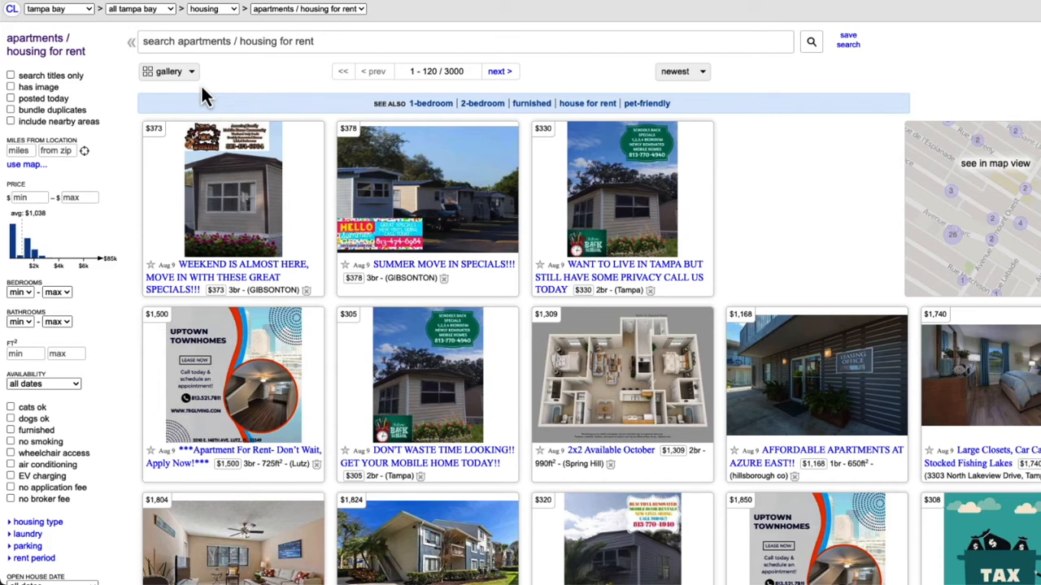
left_click(286, 11)
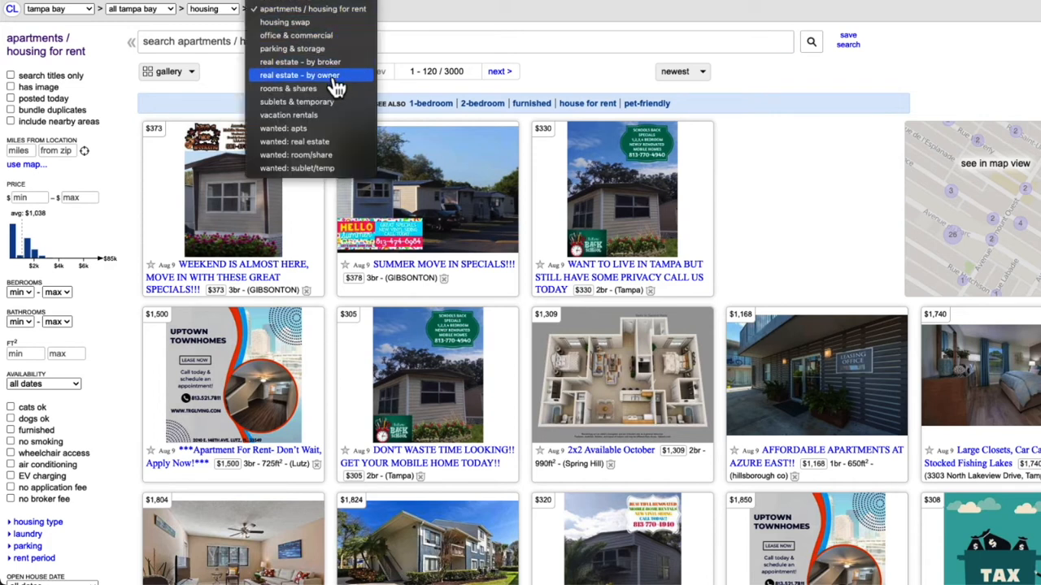
left_click(299, 74)
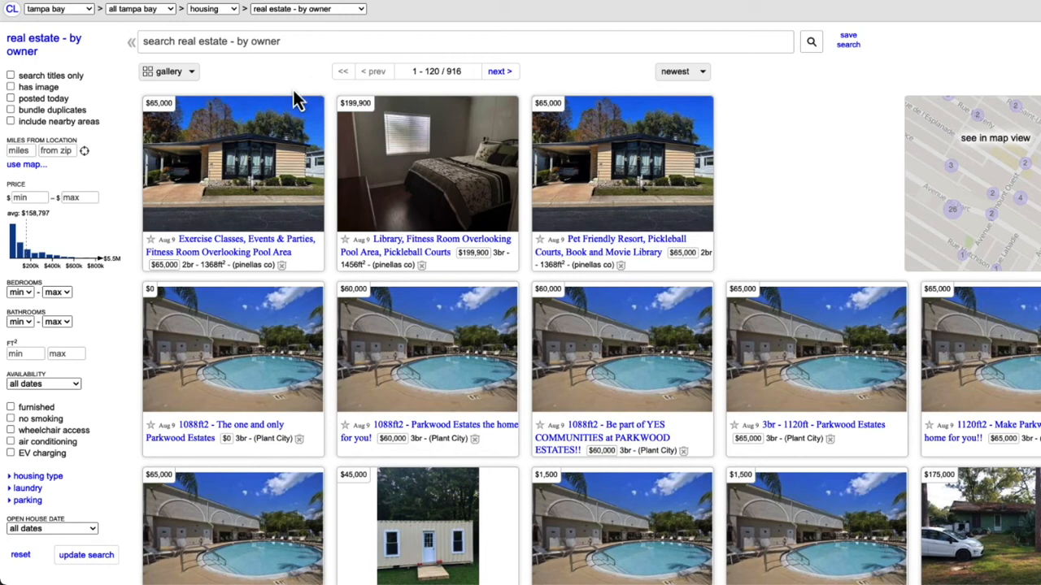
Step: Filter the by-owner listings to a price range of $100,000 to $500,000
mouse_move(602, 167)
left_click(20, 198)
type("100000")
key("Tab")
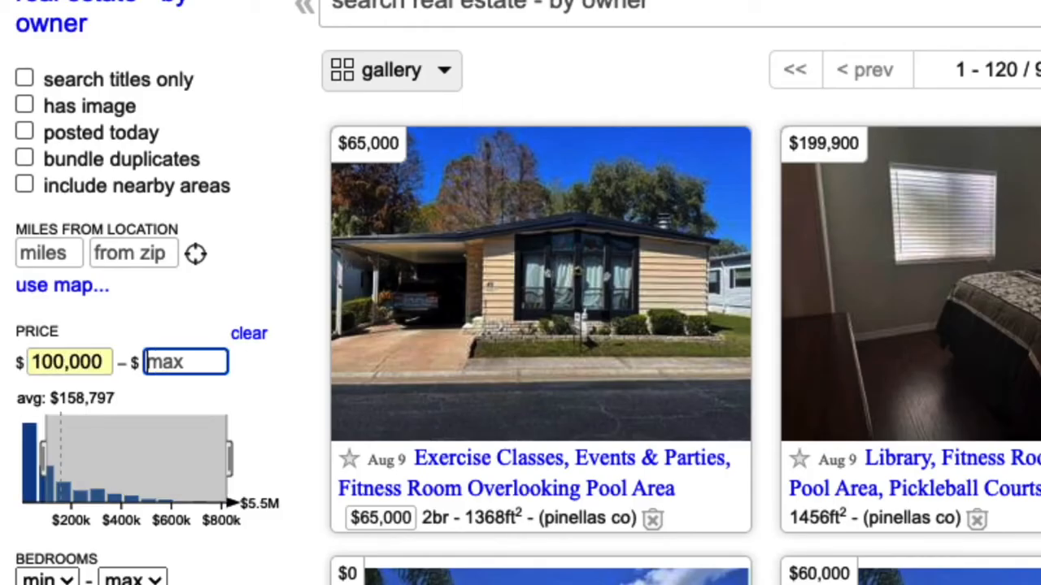
type("500,000")
key("Return")
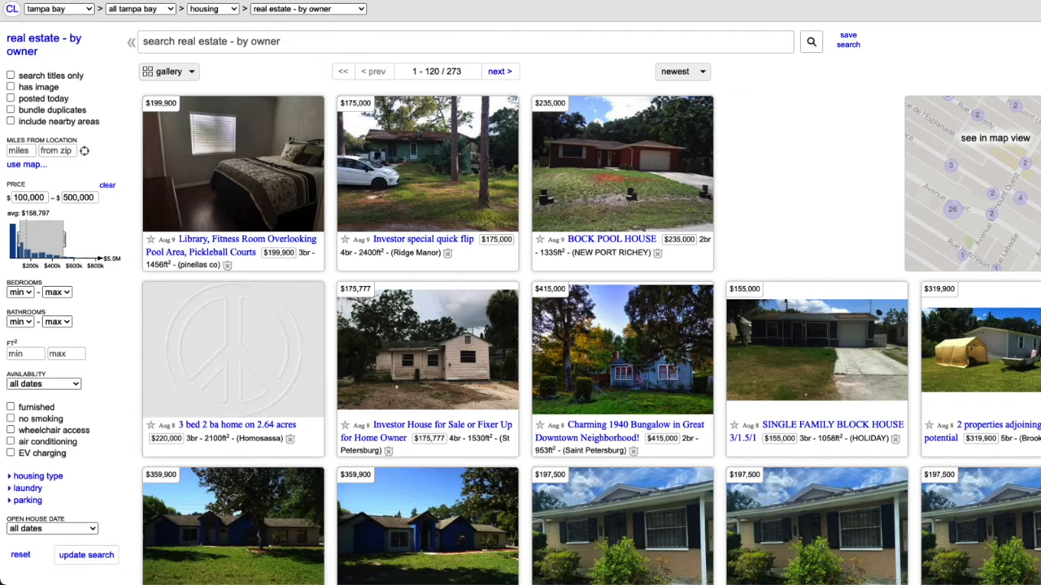
Step: Look through the price-filtered by-owner listings in the gallery
scroll(589, 325, "down", 3)
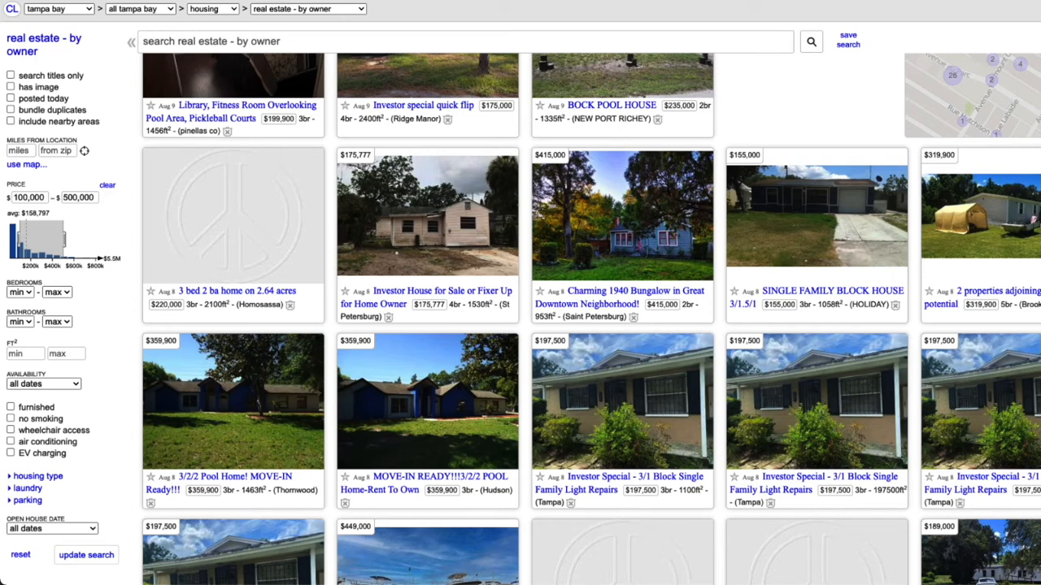
scroll(590, 319, "down", 4)
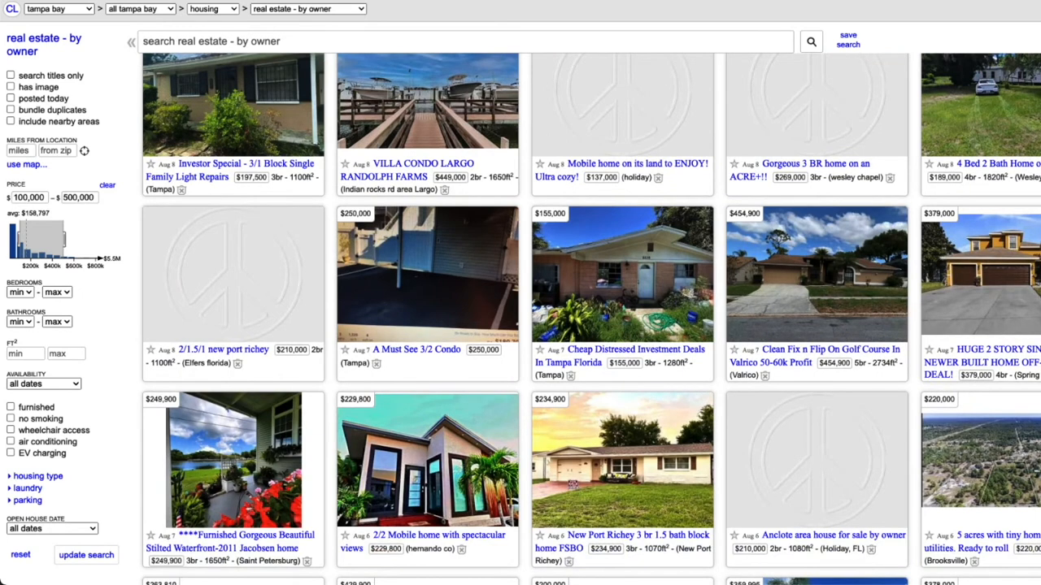
scroll(621, 582, "down", 5)
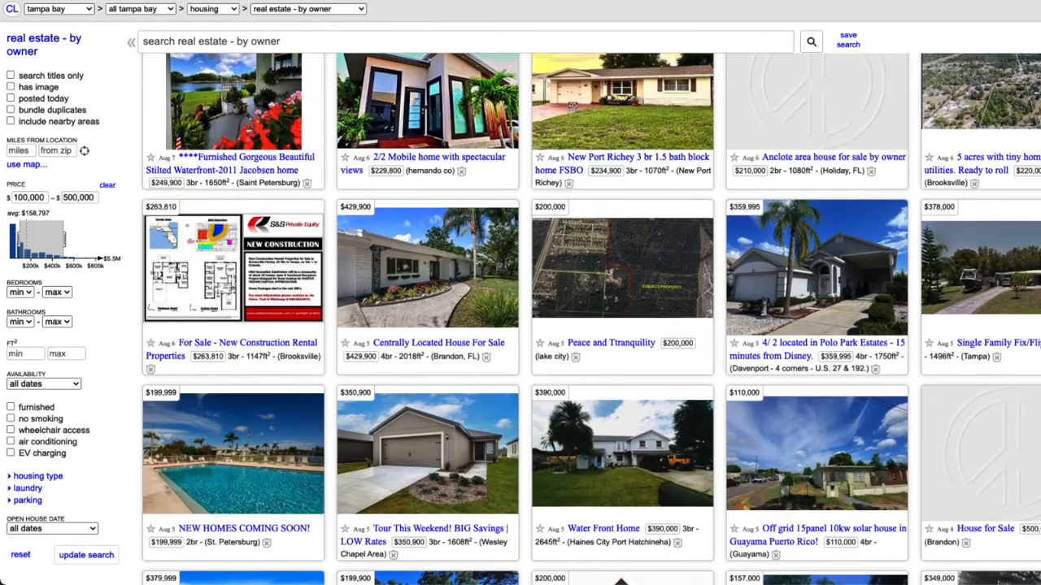
scroll(760, 158, "up", 9)
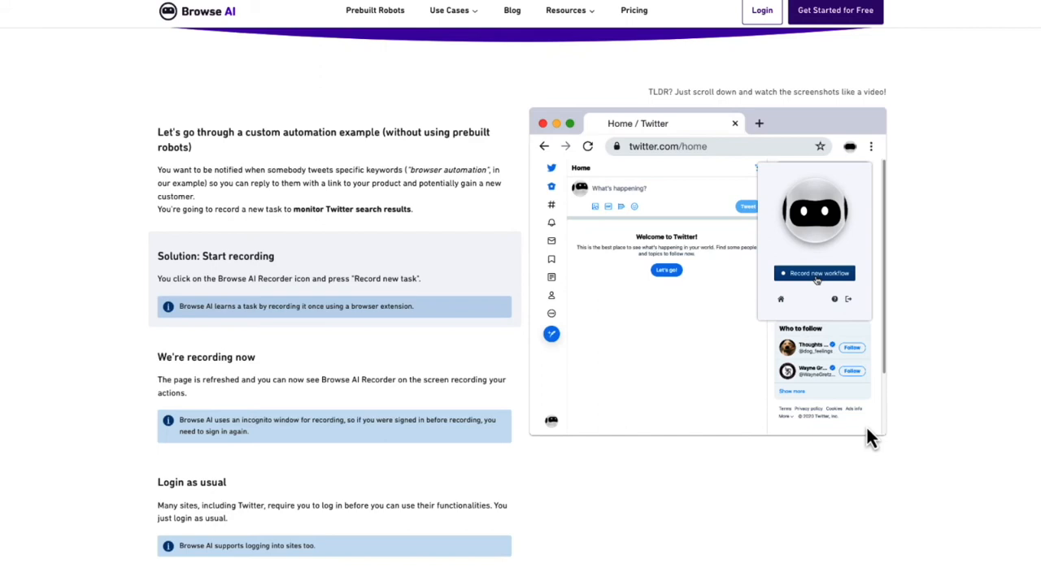
Step: Switch to the Browse AI website and read the custom automation example for monitoring Twitter search results
scroll(867, 431, "down", 3)
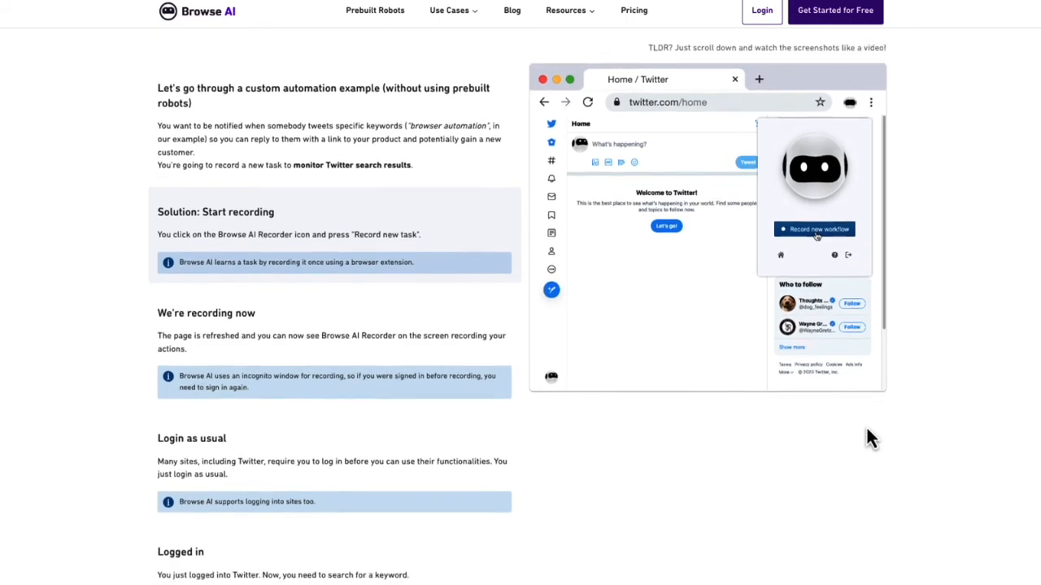
scroll(867, 439, "down", 7)
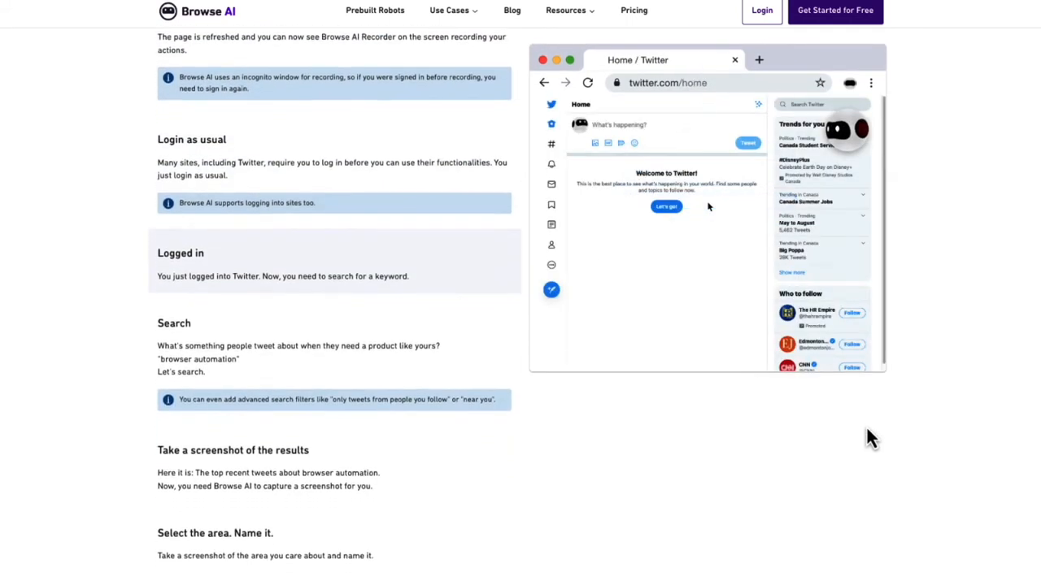
scroll(867, 439, "down", 5)
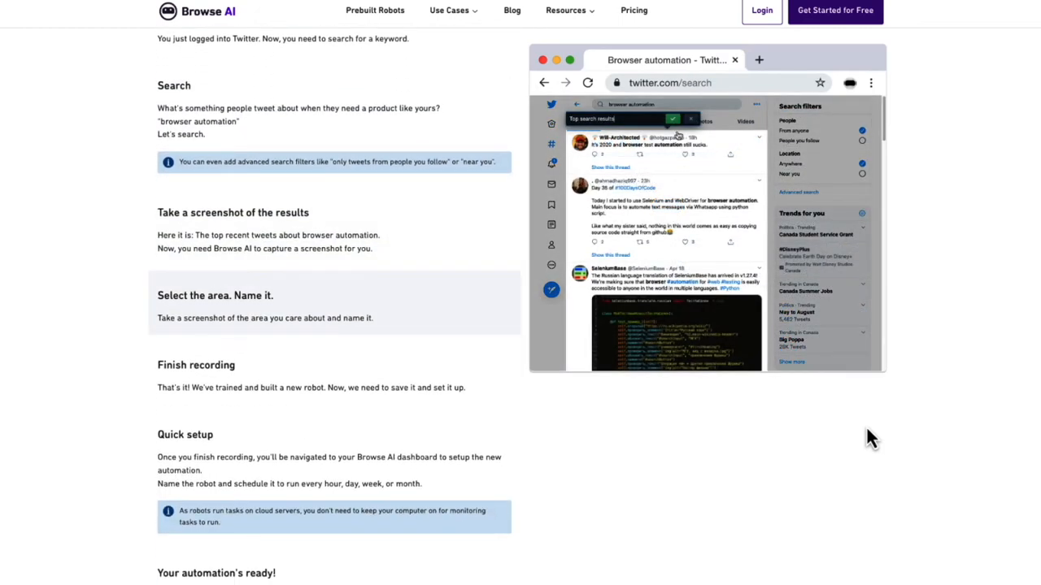
scroll(867, 439, "down", 6)
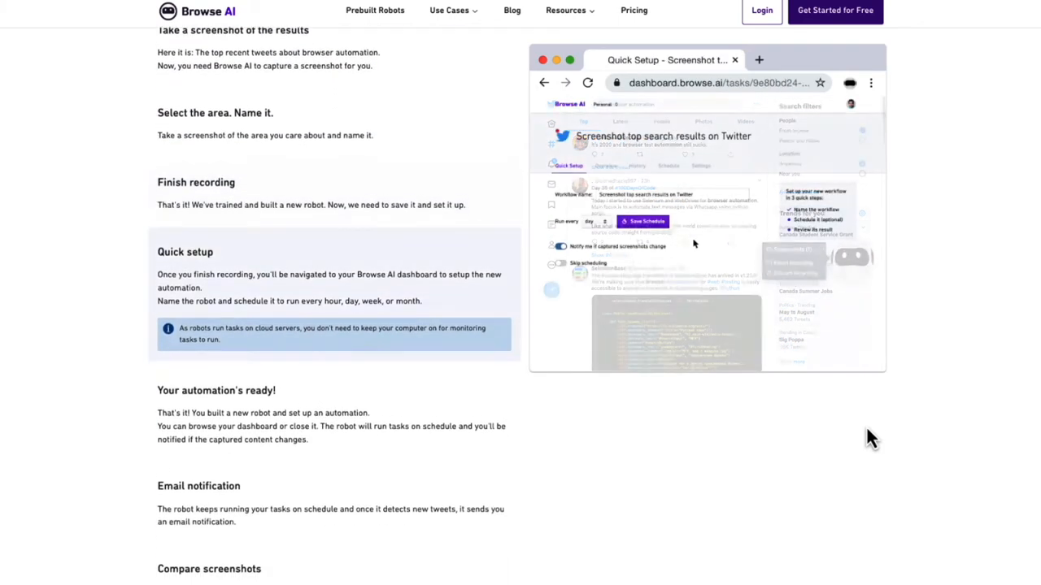
scroll(867, 435, "down", 3)
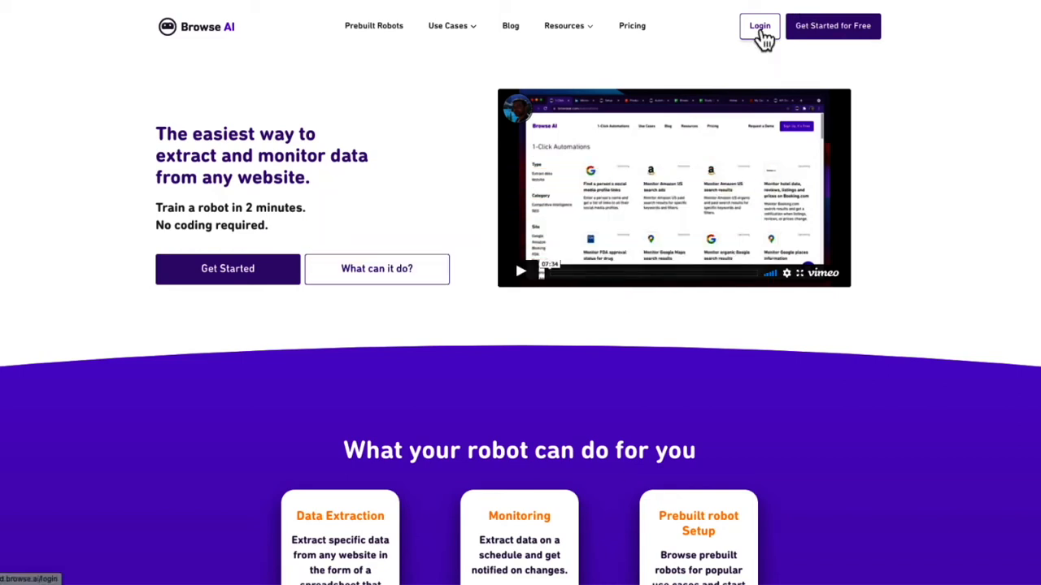
Step: Go to the Browse AI dashboard and open the prebuilt robot "Extract Craigslist search results page"
left_click(761, 32)
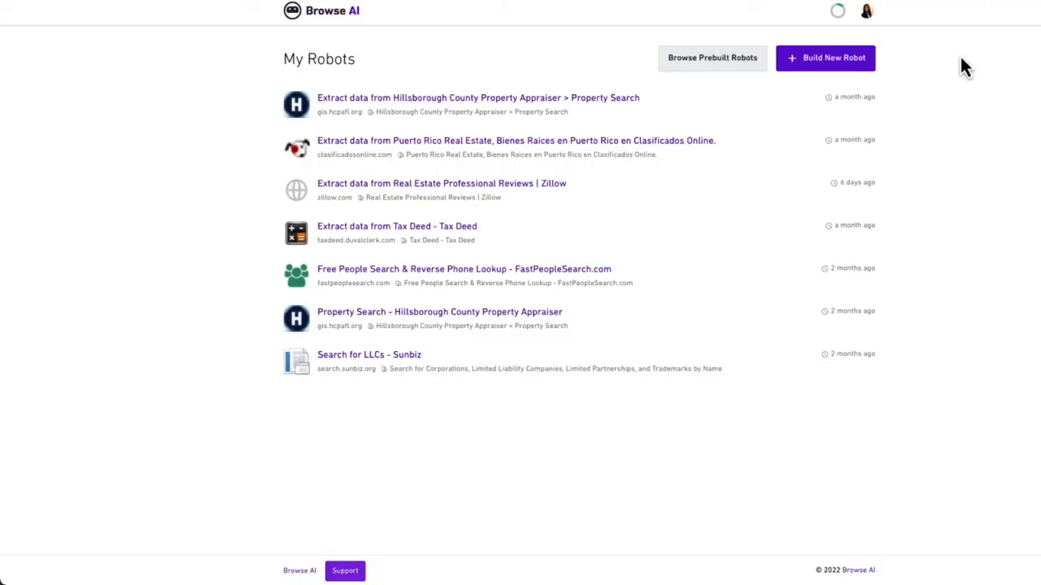
left_click(739, 70)
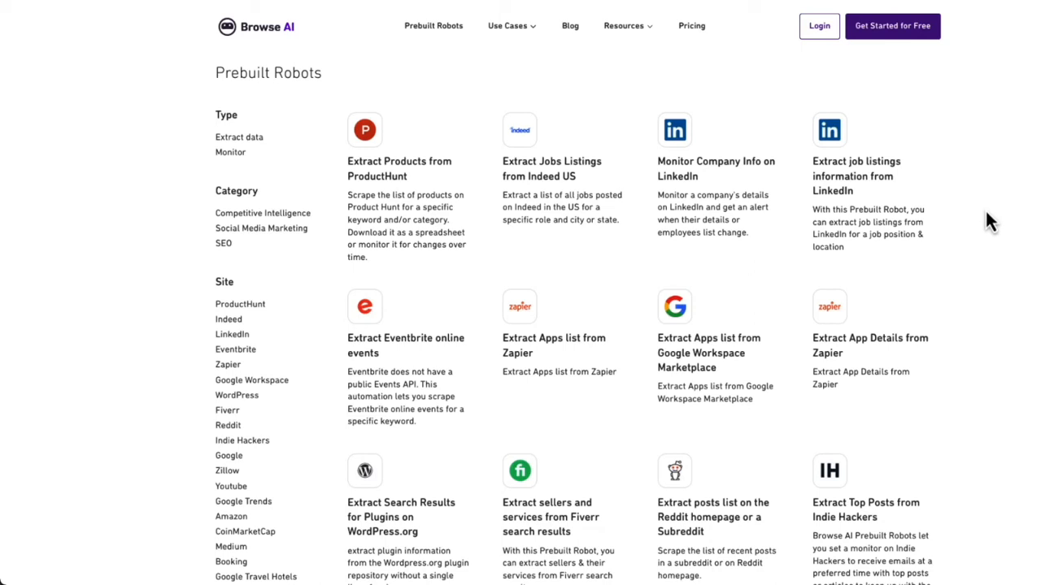
scroll(982, 300, "down", 5)
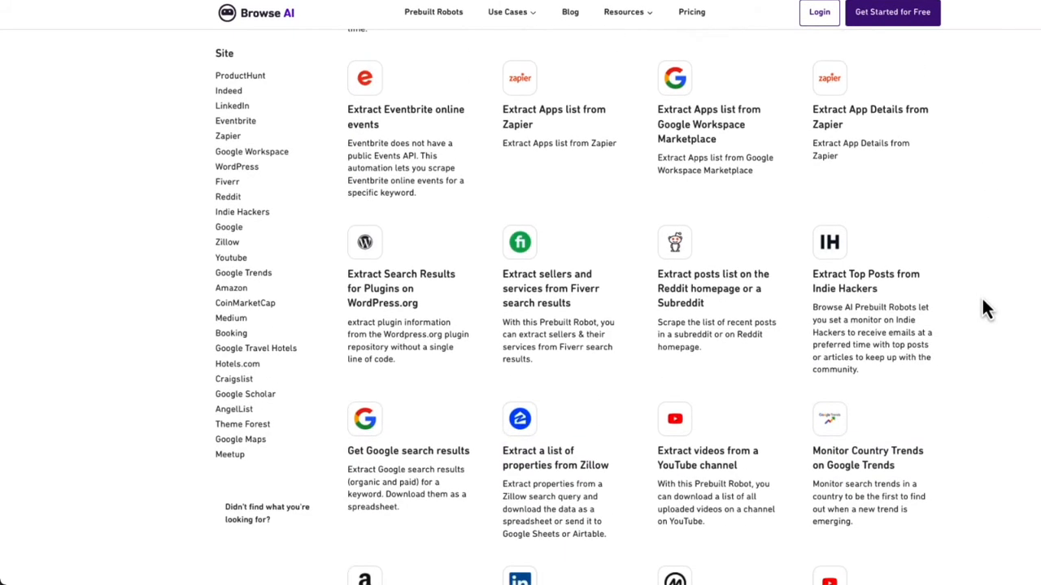
scroll(982, 302, "down", 7)
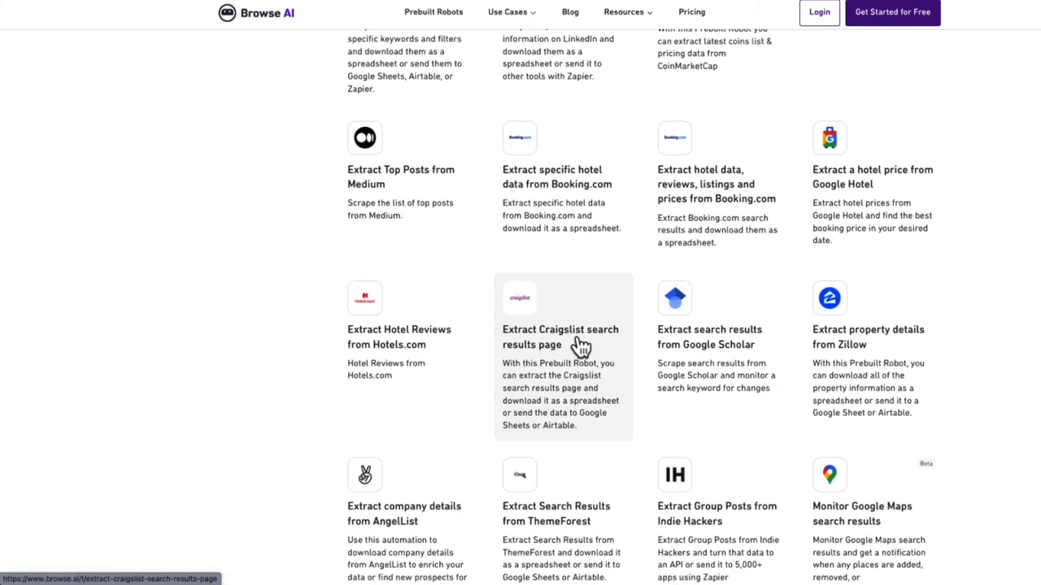
left_click(602, 393)
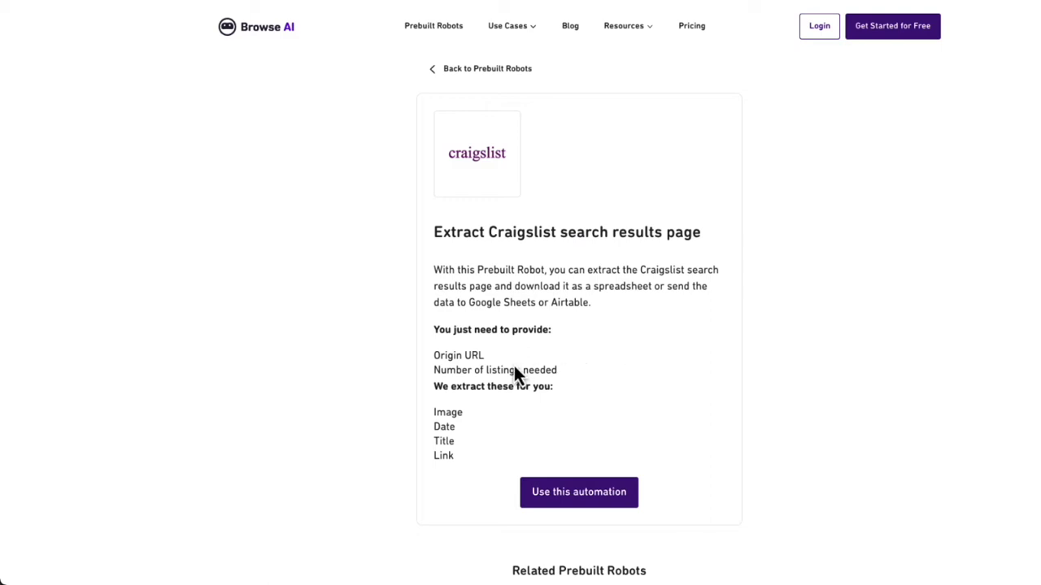
Step: Check which inputs the Craigslist robot requires and start using this automation
left_click_drag(433, 355, 487, 361)
left_click_drag(432, 371, 576, 376)
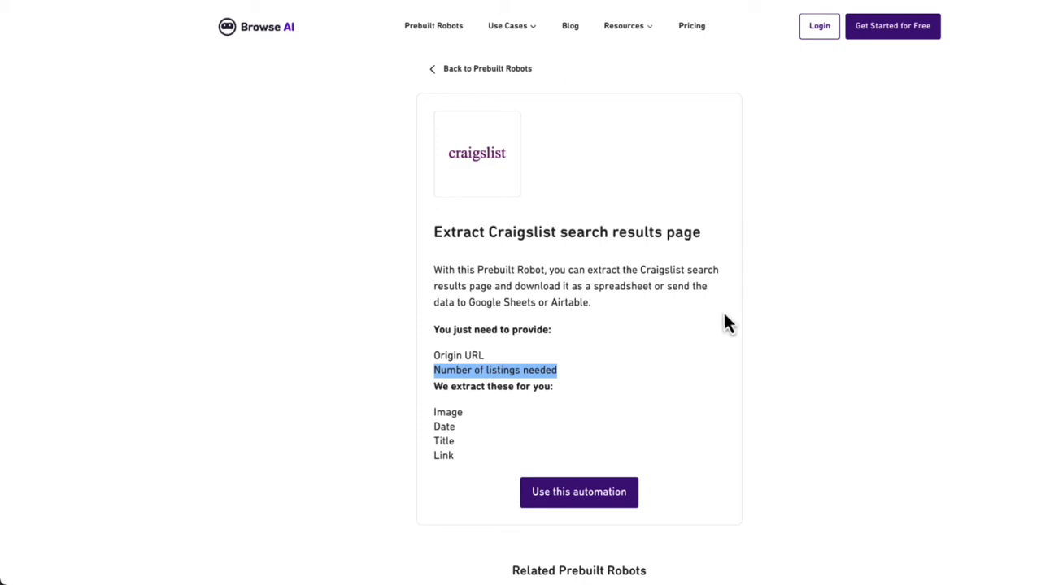
left_click(614, 500)
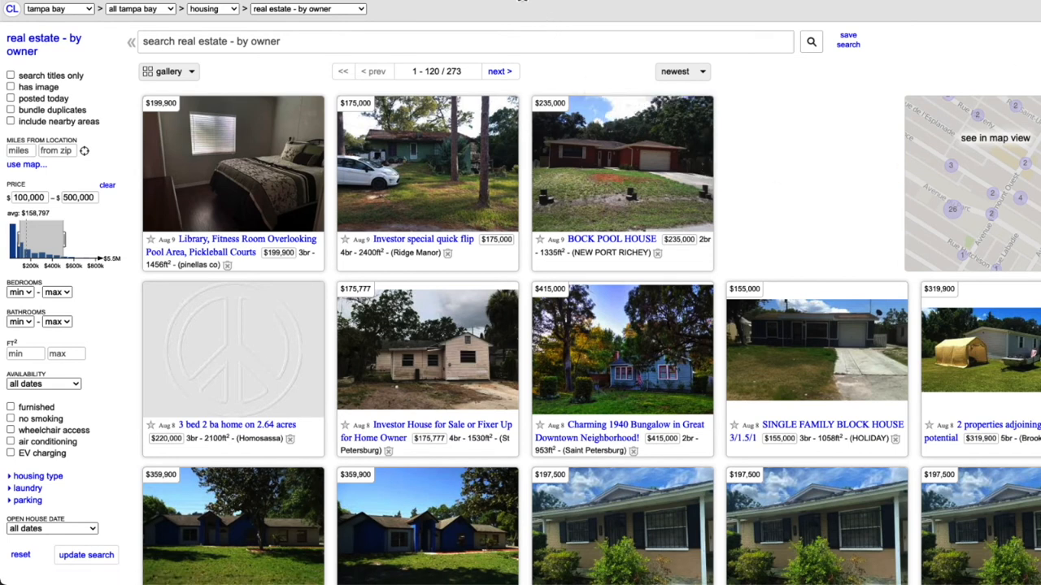
Step: Copy the address of the filtered Craigslist search and paste it as the robot's Origin URL in Browse AI
right_click(522, 1)
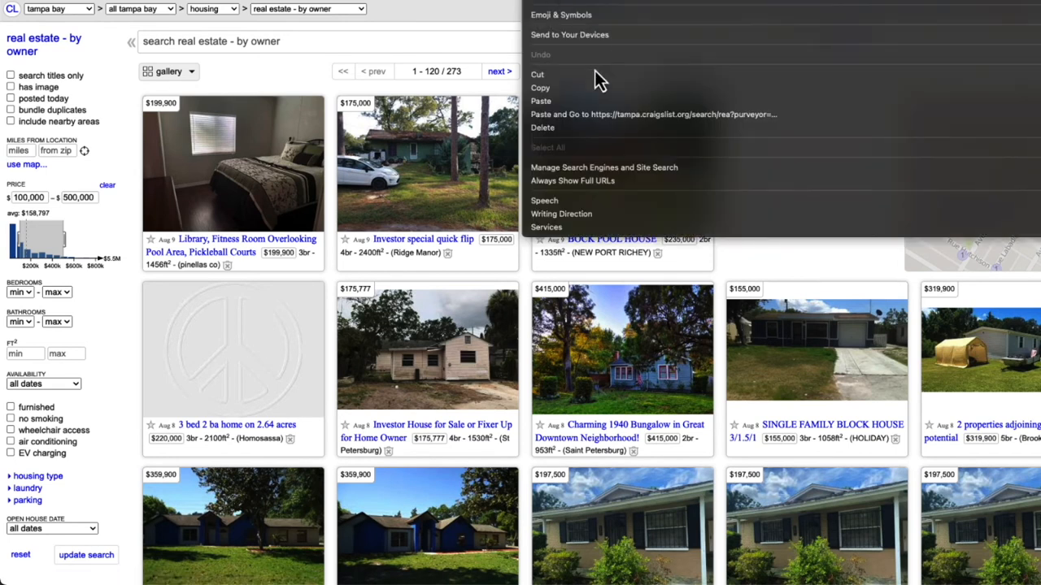
left_click(540, 88)
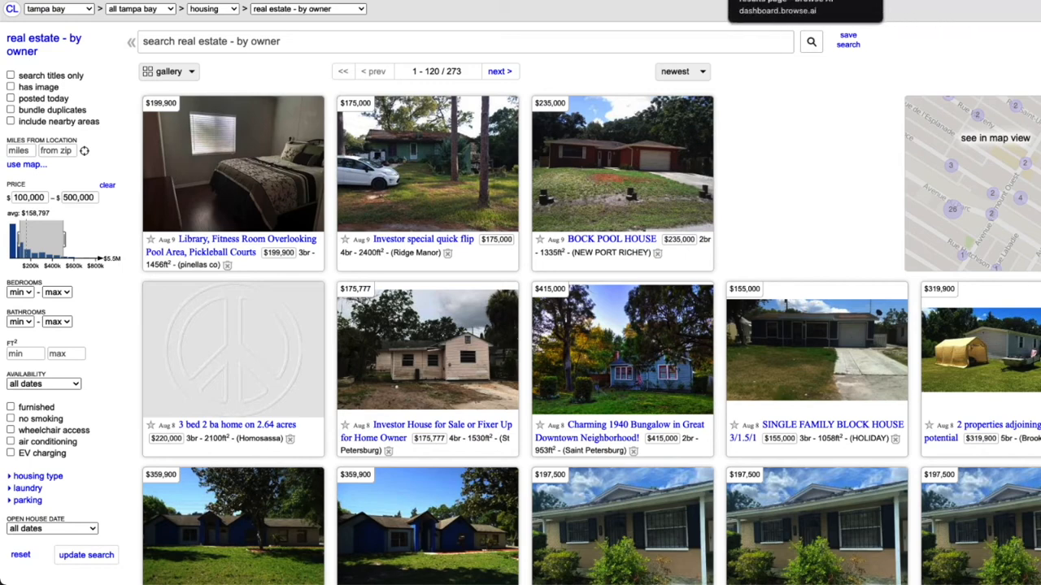
left_click(719, 6)
left_click(518, 239)
right_click(518, 239)
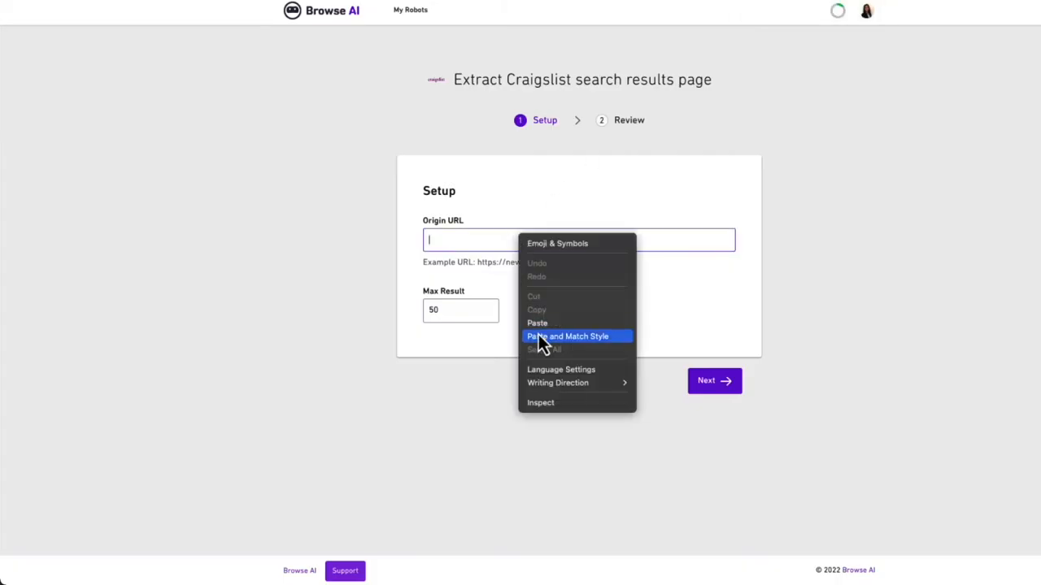
left_click(537, 324)
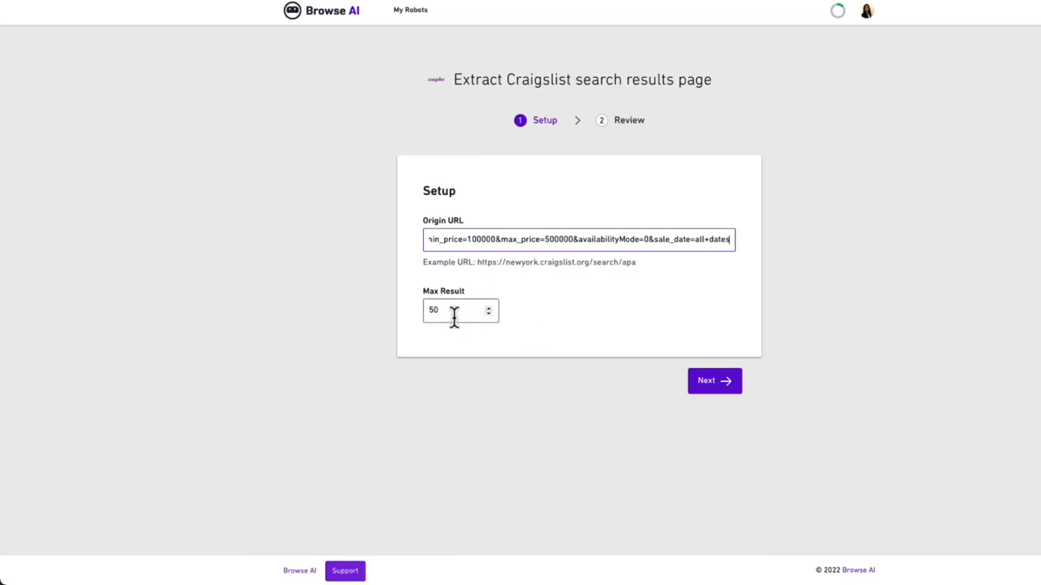
Step: Set Max Result to 250, continue to the review stage and start extracting
key("Tab")
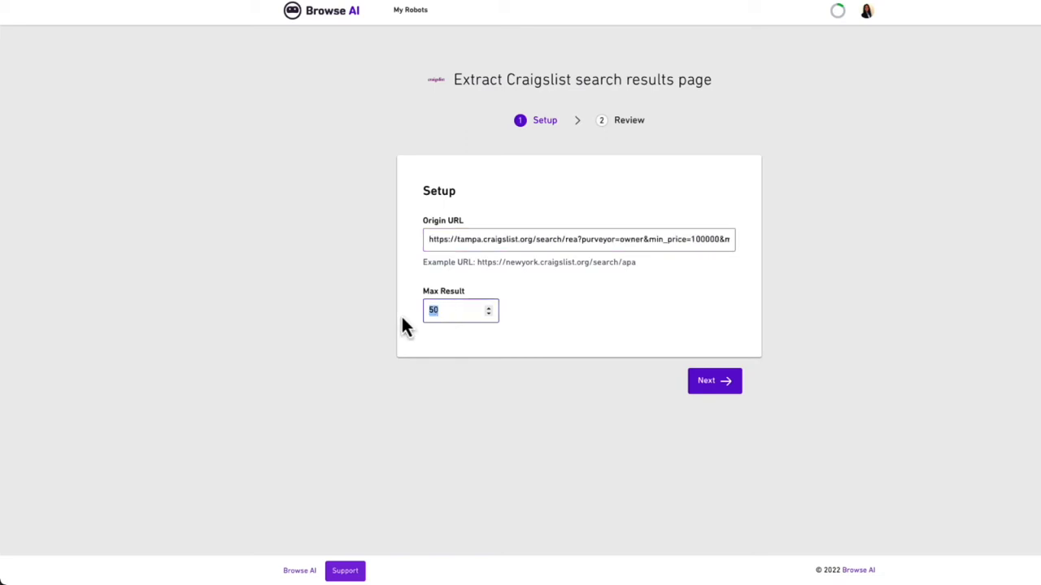
type("250")
left_click(714, 387)
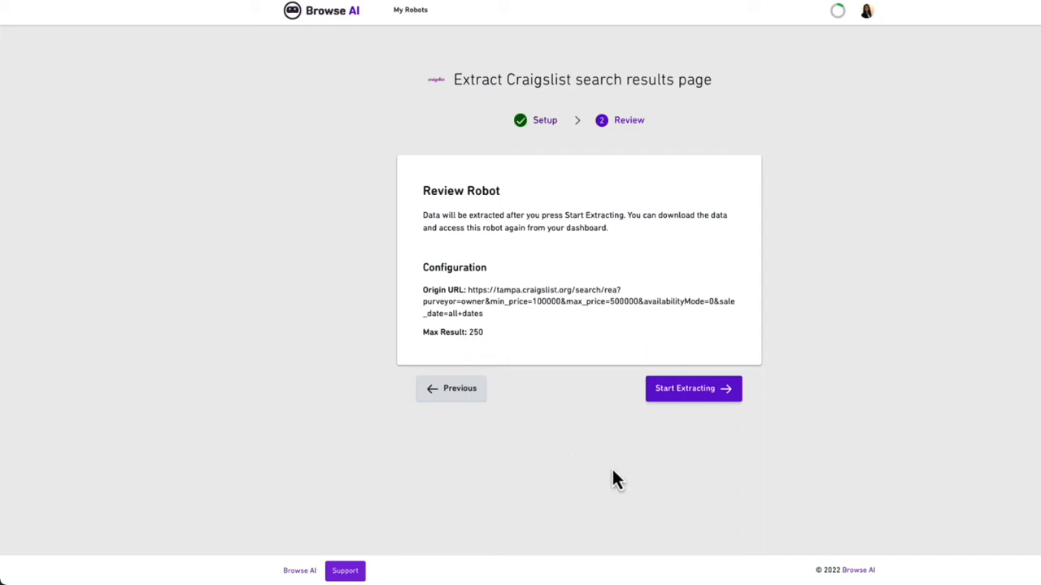
left_click(717, 398)
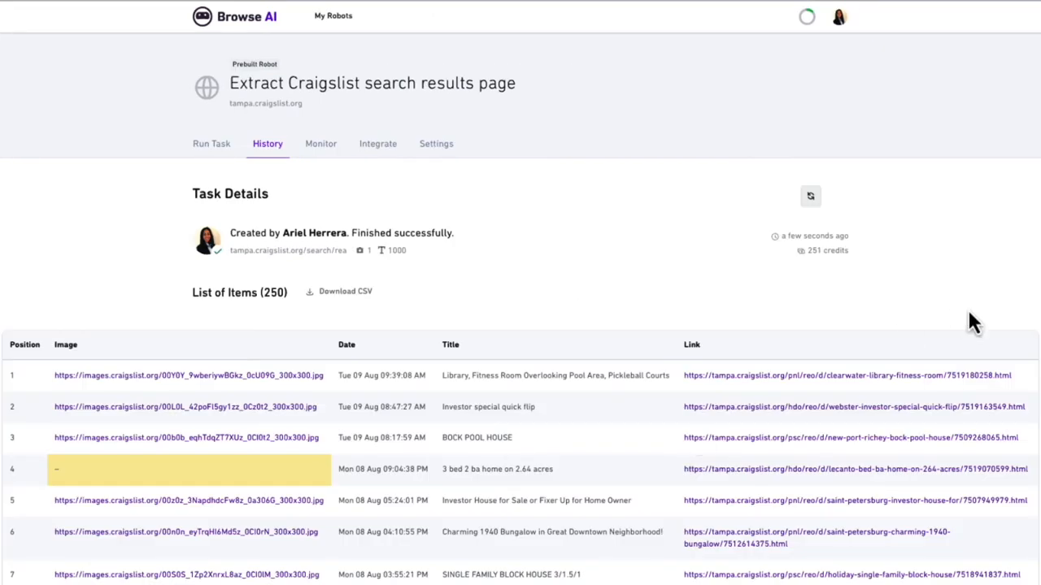
Step: Examine the extracted items and the details of the first linked Craigslist listing
scroll(1002, 347, "down", 2)
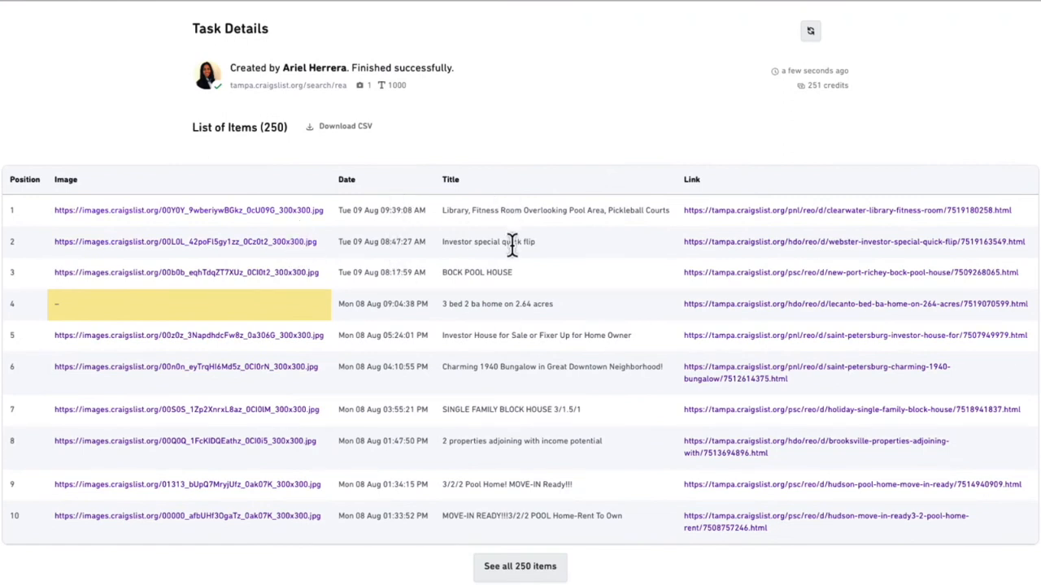
left_click(721, 216)
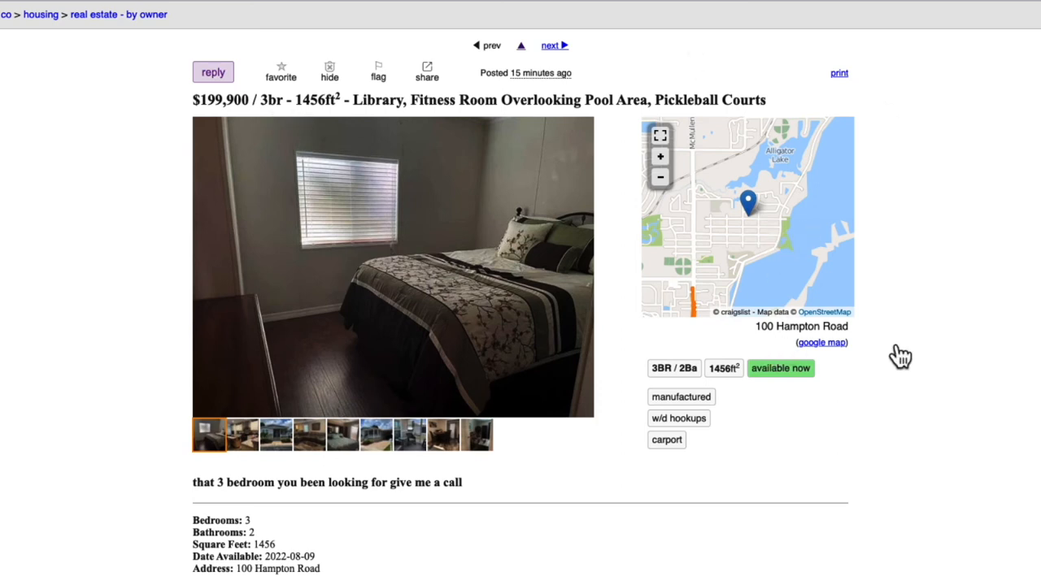
scroll(875, 445, "down", 3)
scroll(875, 445, "down", 2)
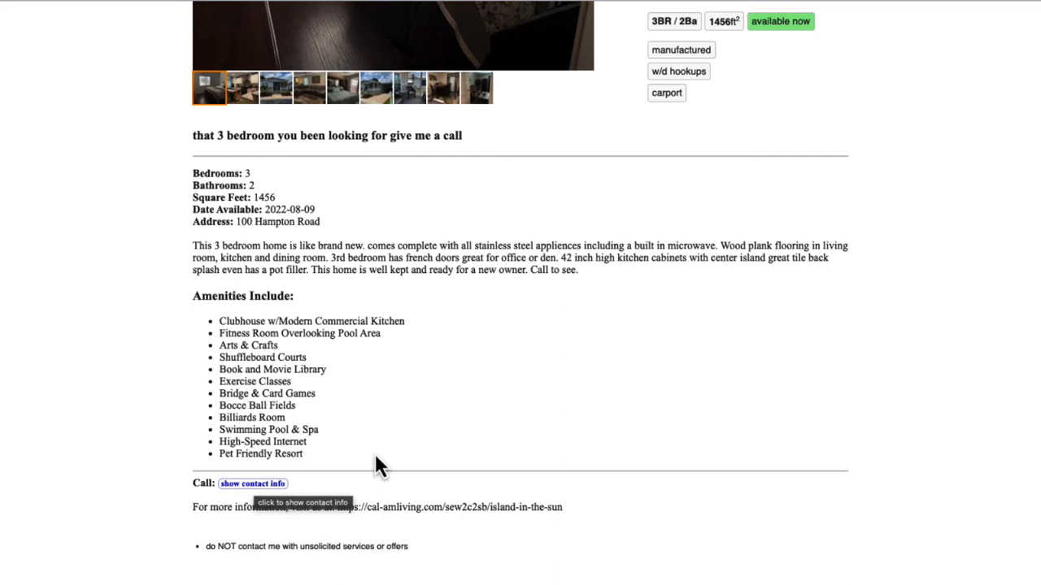
scroll(525, 467, "up", 5)
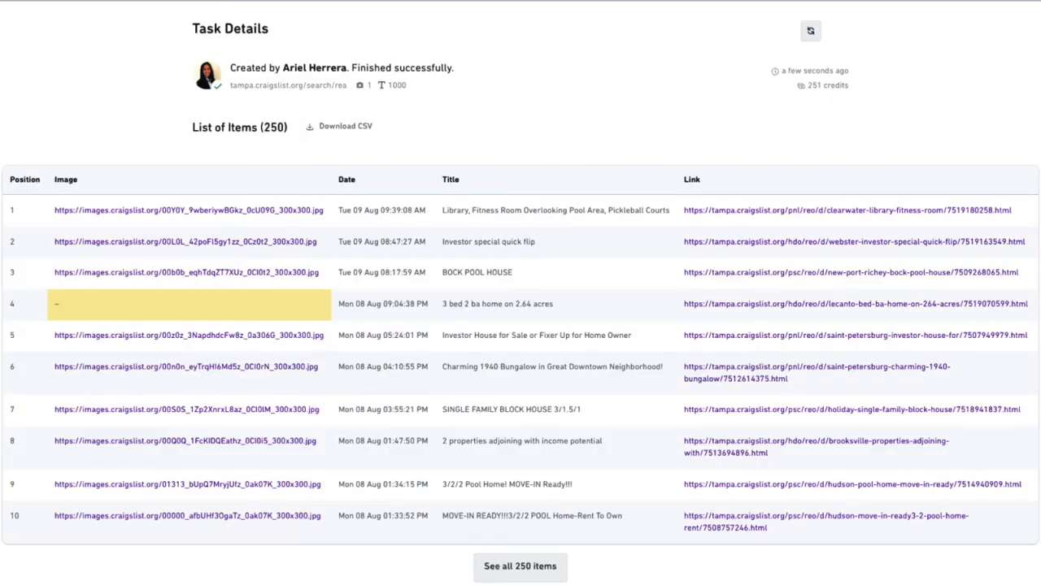
scroll(957, 117, "down", 10)
scroll(770, 204, "up", 15)
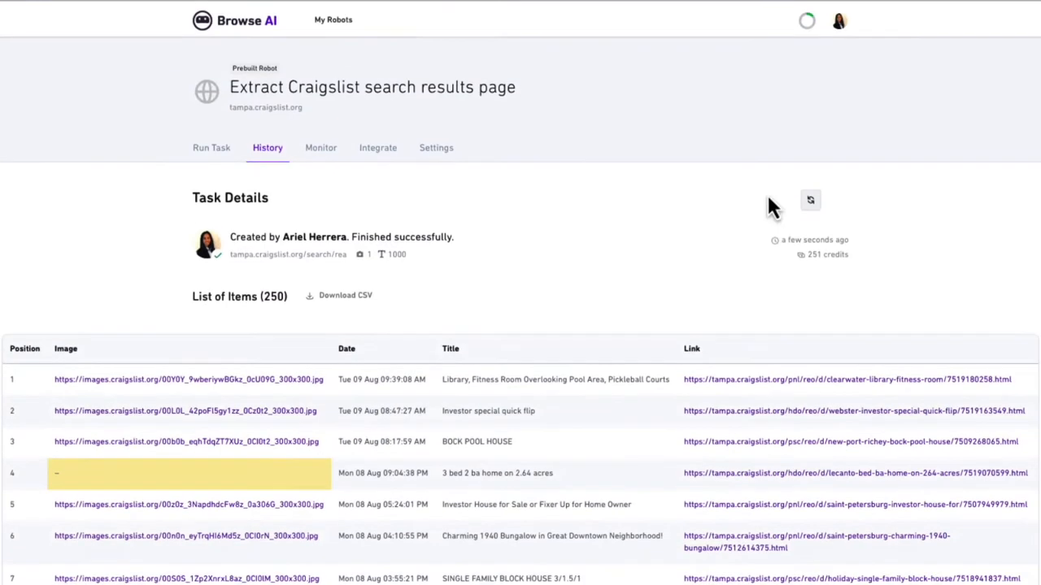
Step: Start a new monitor for the Craigslist robot to review its schedule and notification settings, and check the robot's integration options
left_click(327, 151)
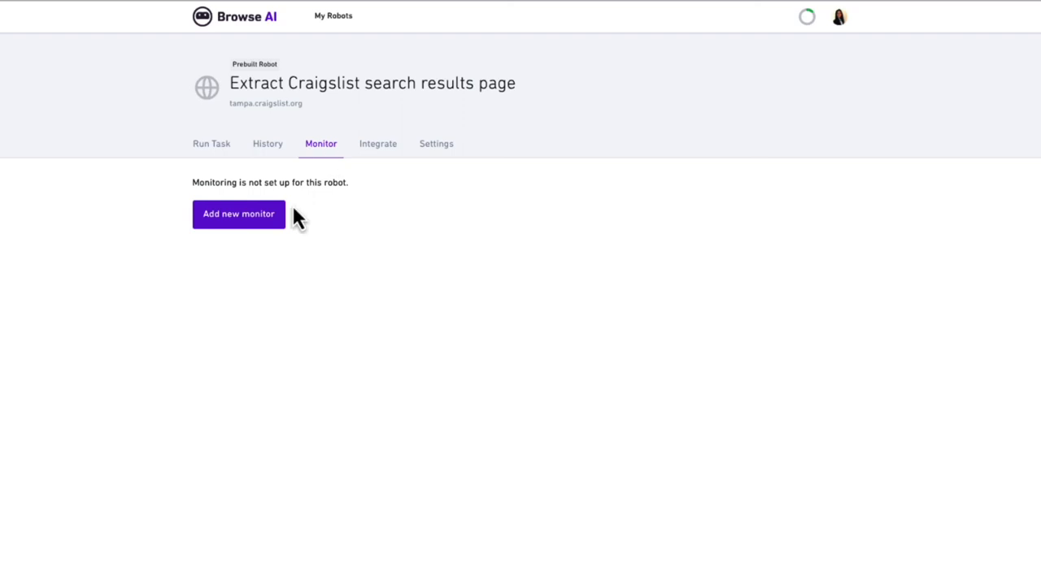
left_click(268, 218)
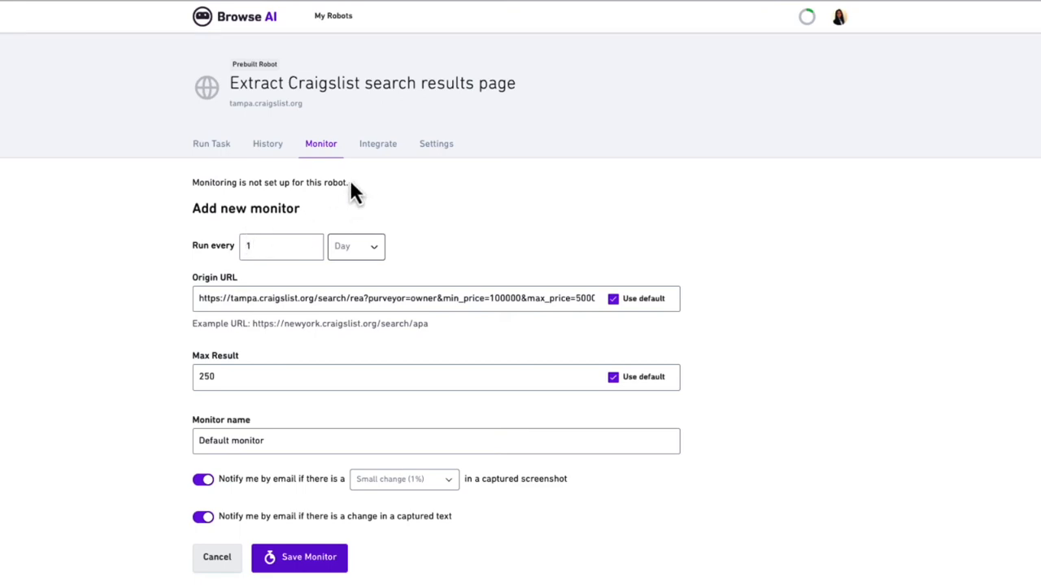
left_click(371, 159)
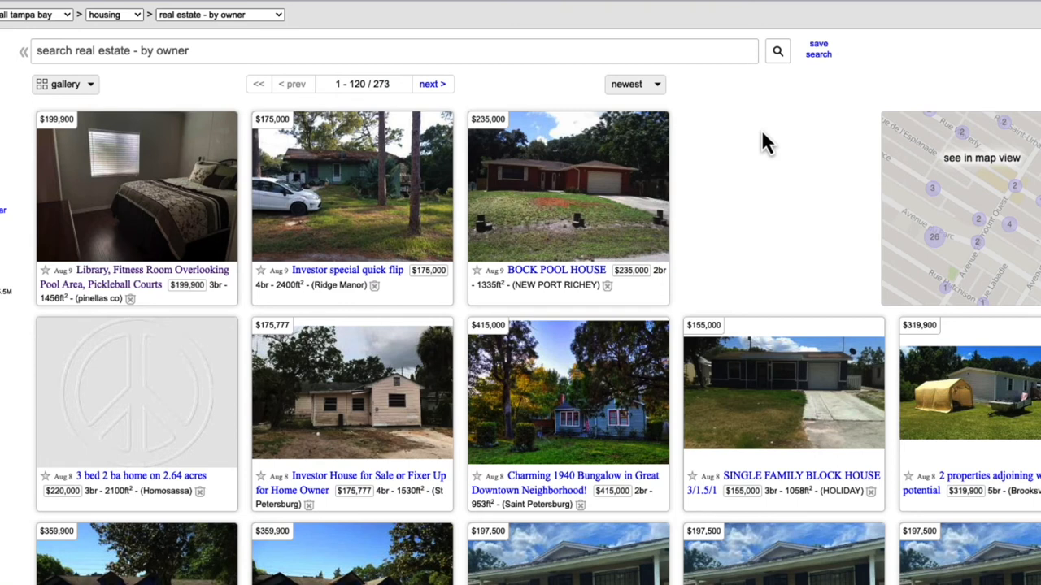
Step: On Craigslist, switch the Tampa Bay housing category to apartments / housing for rent and browse the rental listings
left_click(275, 18)
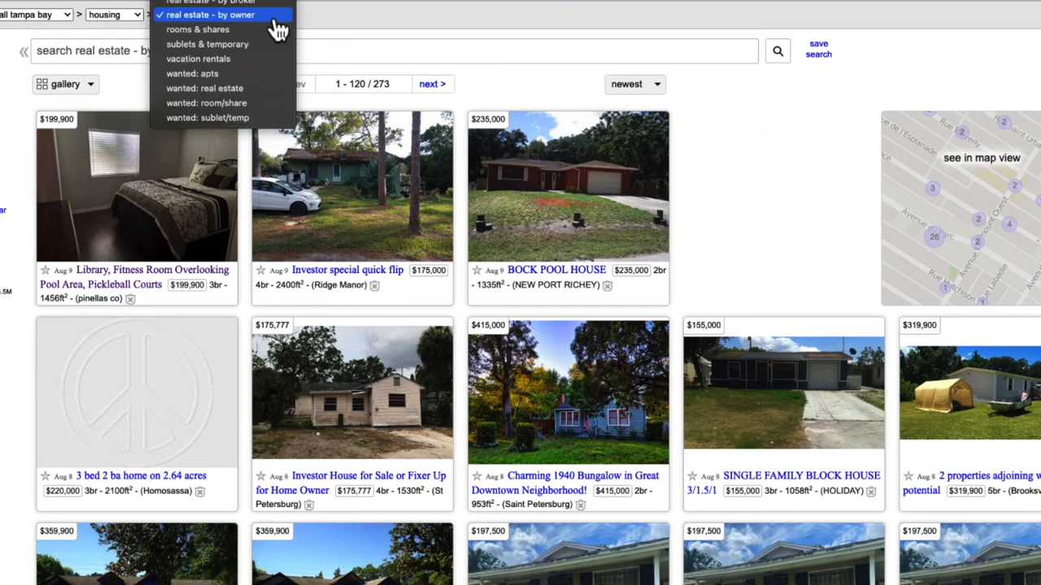
scroll(274, 27, "up", 1)
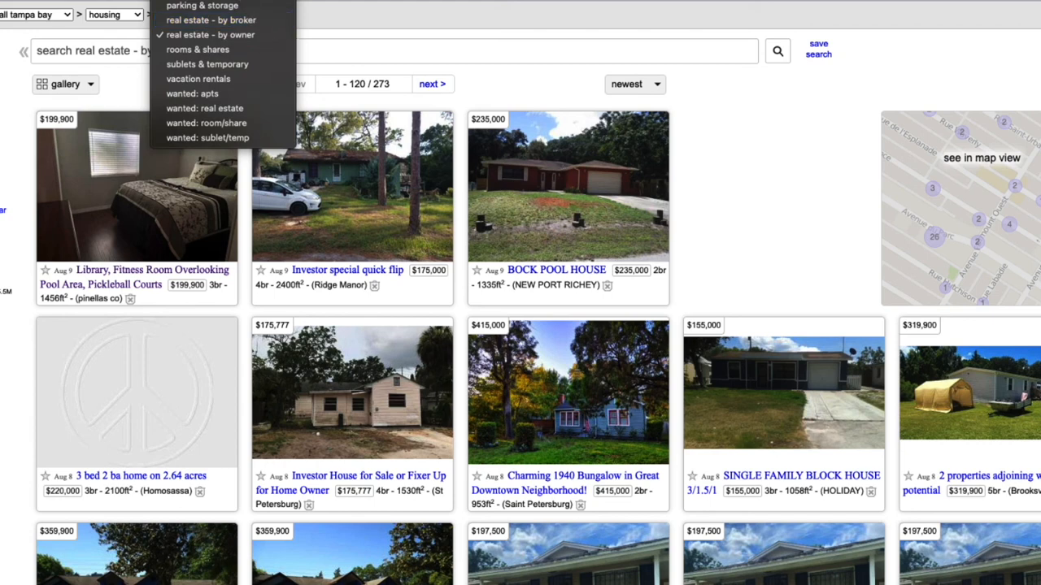
left_click(213, 2)
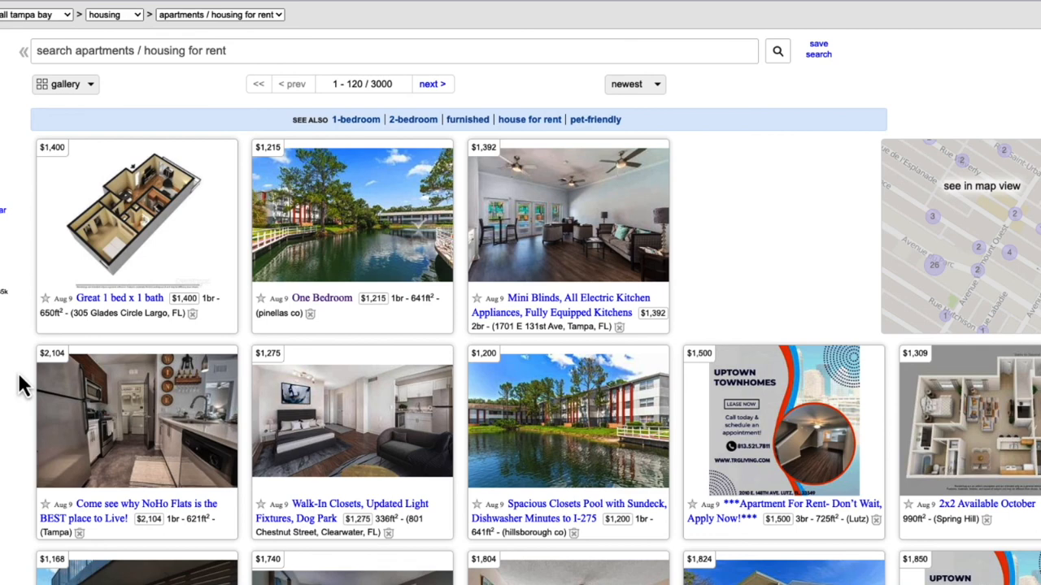
scroll(19, 378, "down", 3)
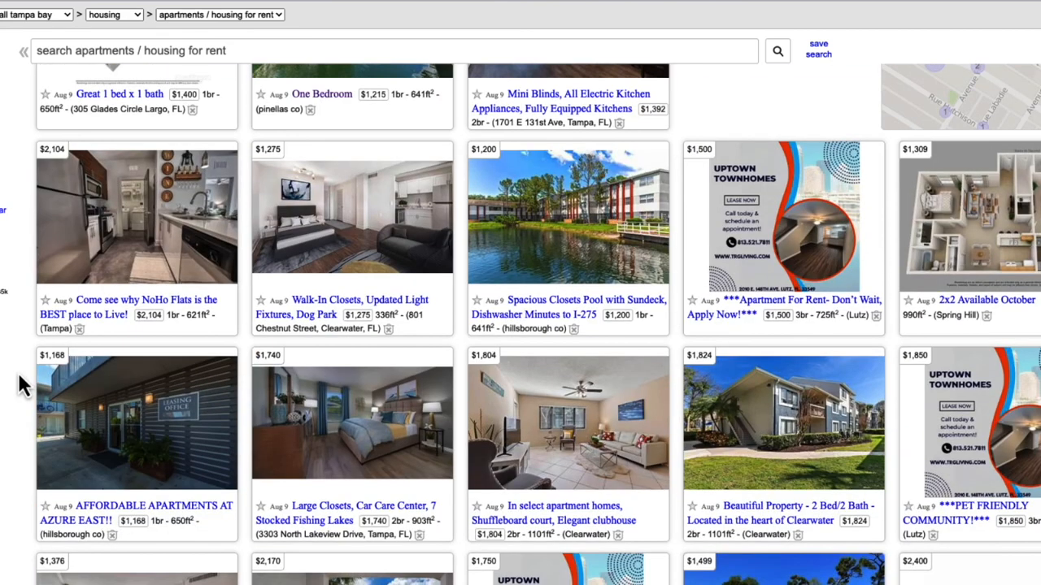
scroll(18, 372, "down", 3)
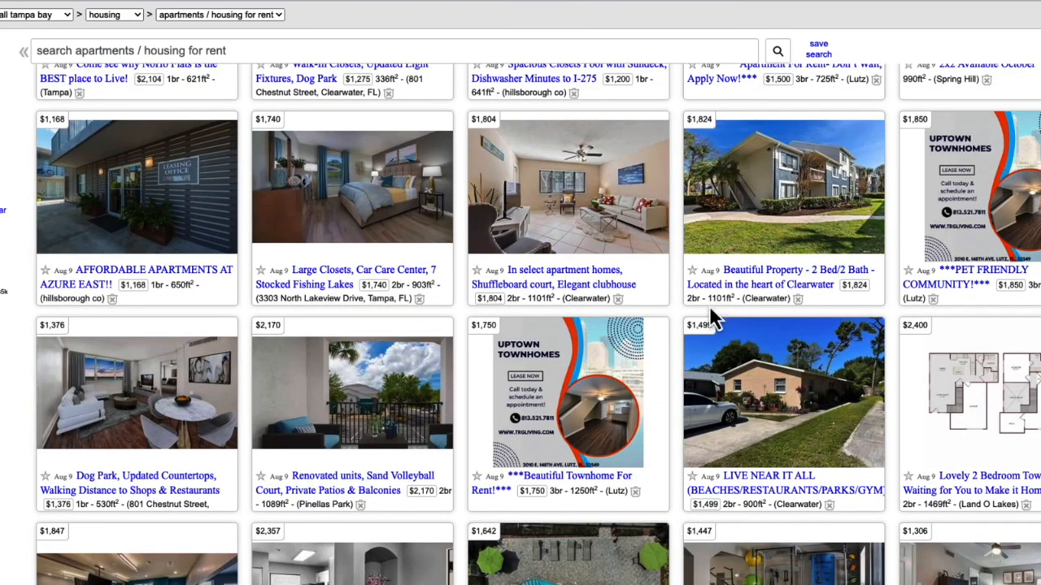
Step: Open the $1,499 two-bedroom Clearwater rental "LIVE NEAR IT ALL" and read its description, lease requirements and contact section
left_click(787, 492)
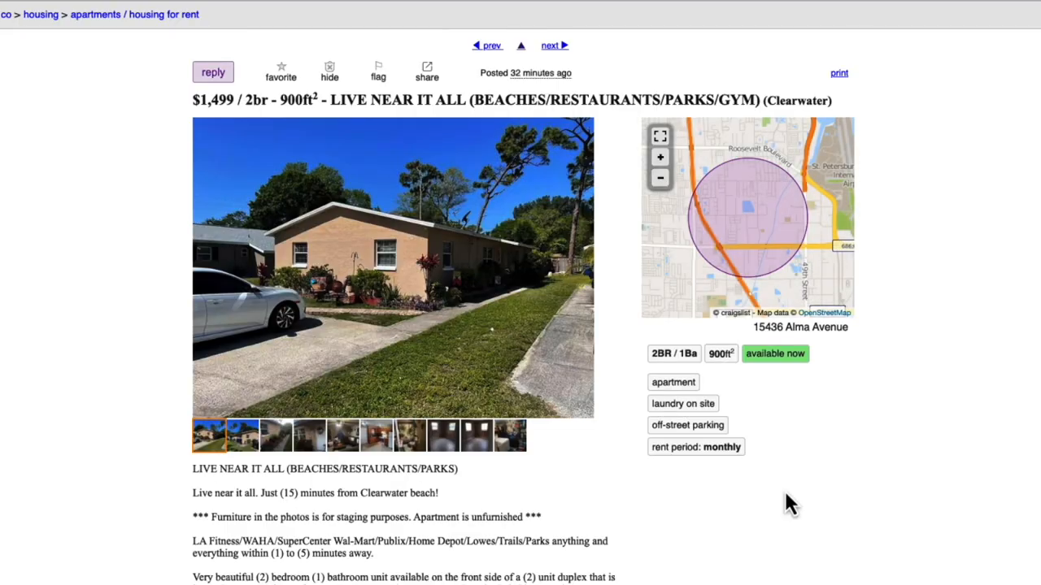
scroll(735, 500, "down", 3)
scroll(706, 537, "down", 4)
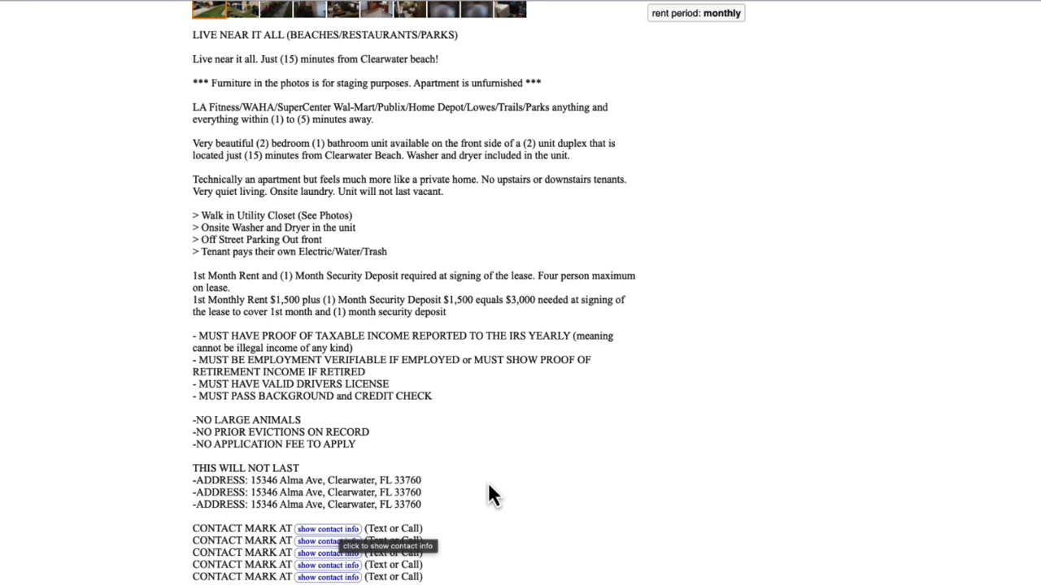
scroll(488, 485, "up", 7)
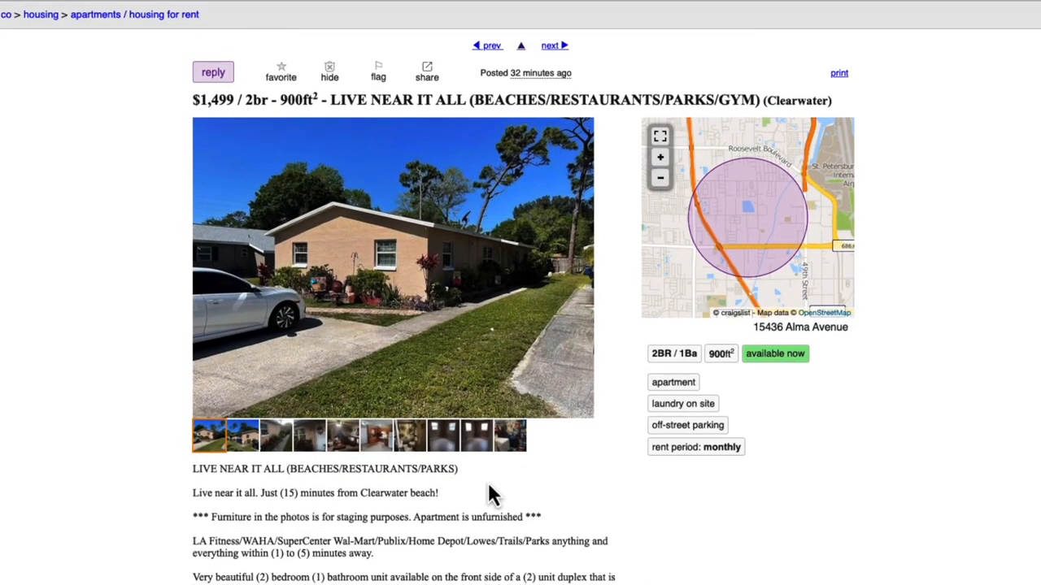